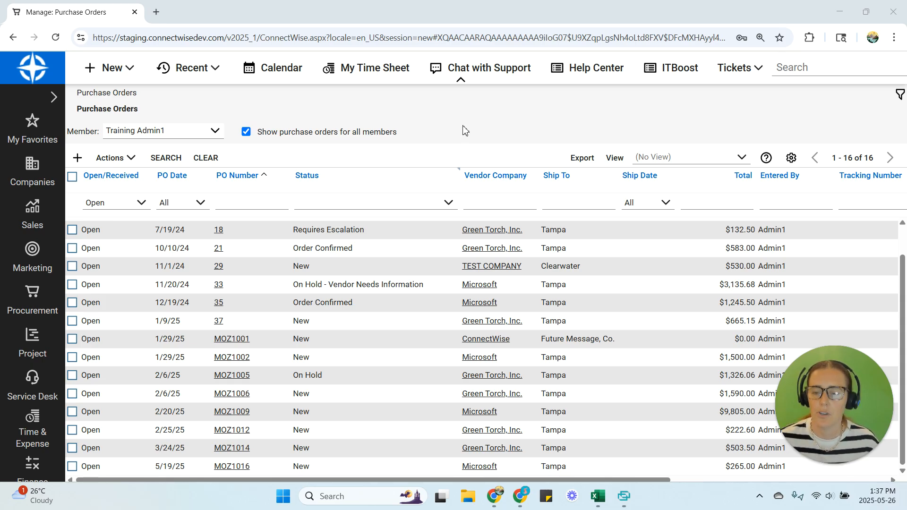
Open the purchase orders list and look through the Open/Received filter options and the open orders.
{"action": "left_click", "coordinate": [36, 308]}
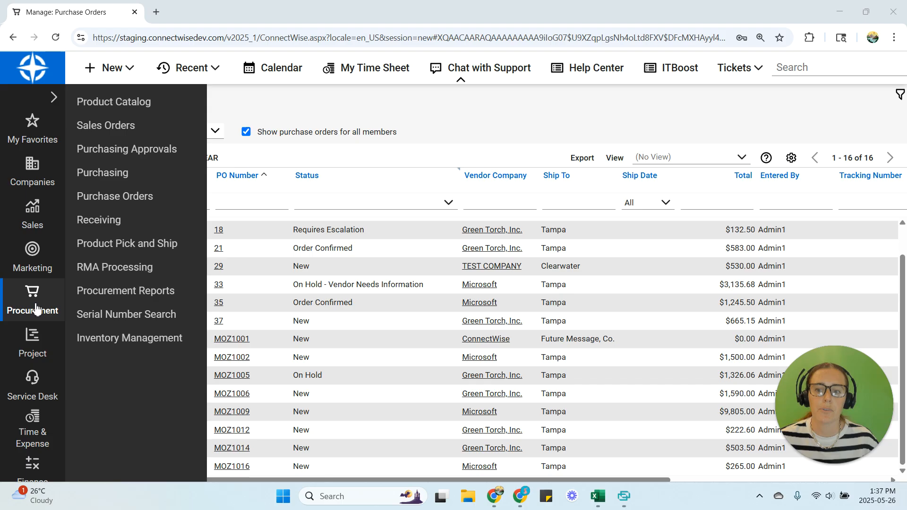
{"action": "left_click", "coordinate": [174, 201]}
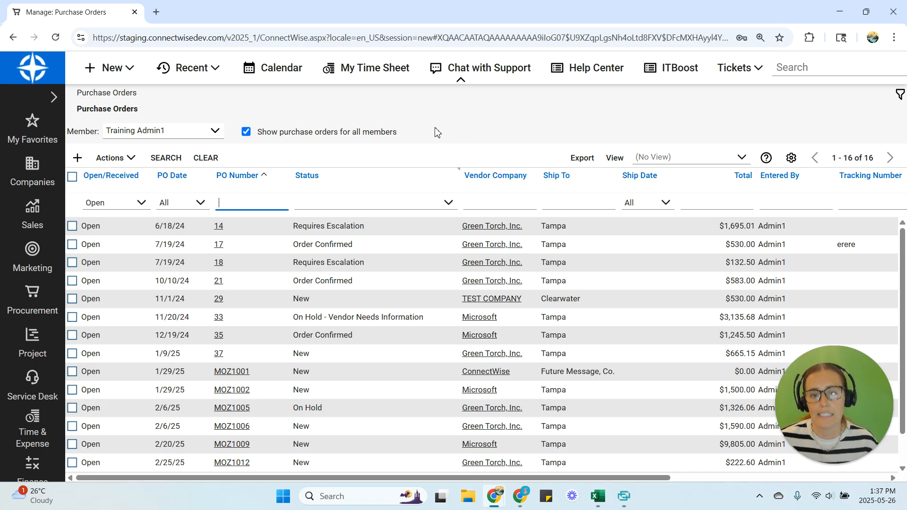
{"action": "left_click", "coordinate": [142, 202]}
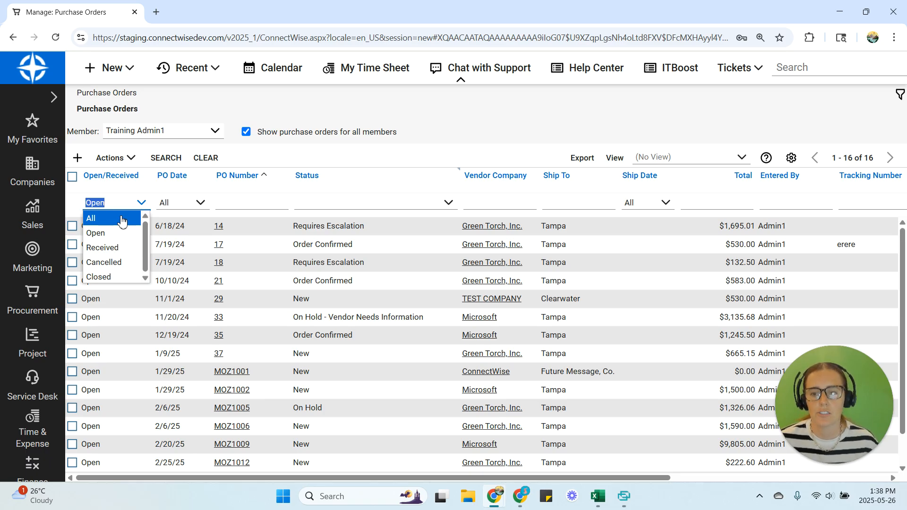
{"action": "left_click", "coordinate": [534, 119]}
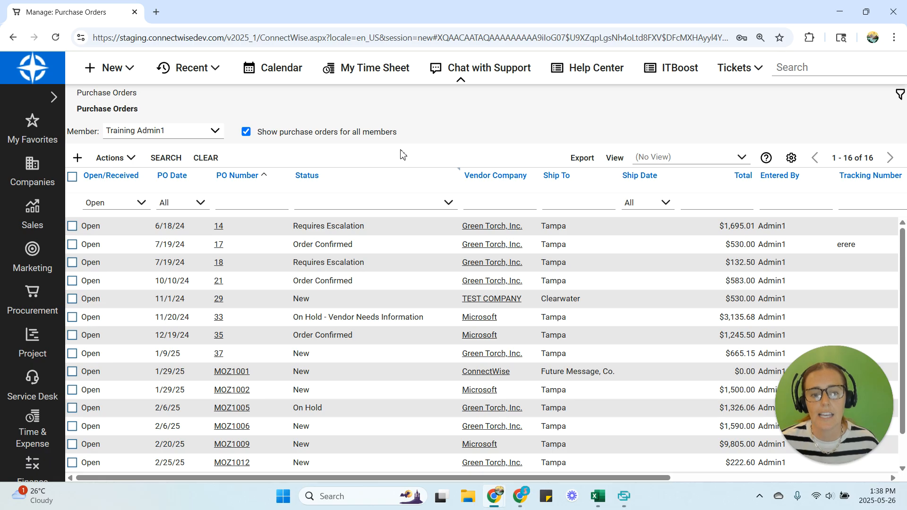
{"action": "scroll", "coordinate": [400, 290], "scroll_direction": "down", "scroll_amount": 1}
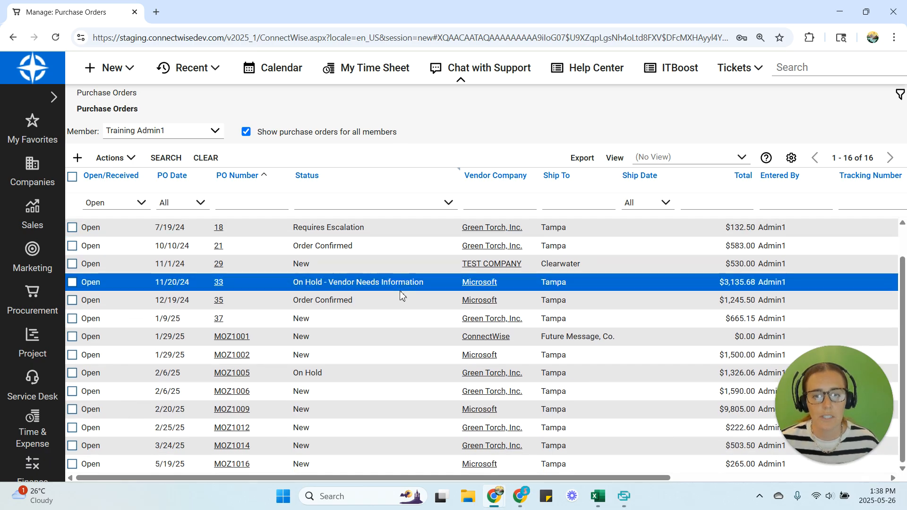
Open the Microsoft purchase order dated 2/20/25 and review its sales and service information.
{"action": "left_click", "coordinate": [238, 413]}
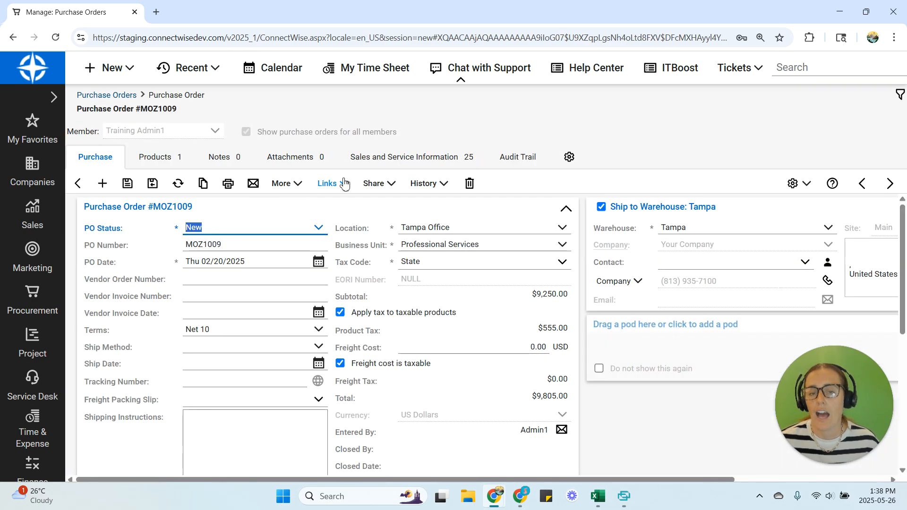
{"action": "left_click", "coordinate": [425, 163]}
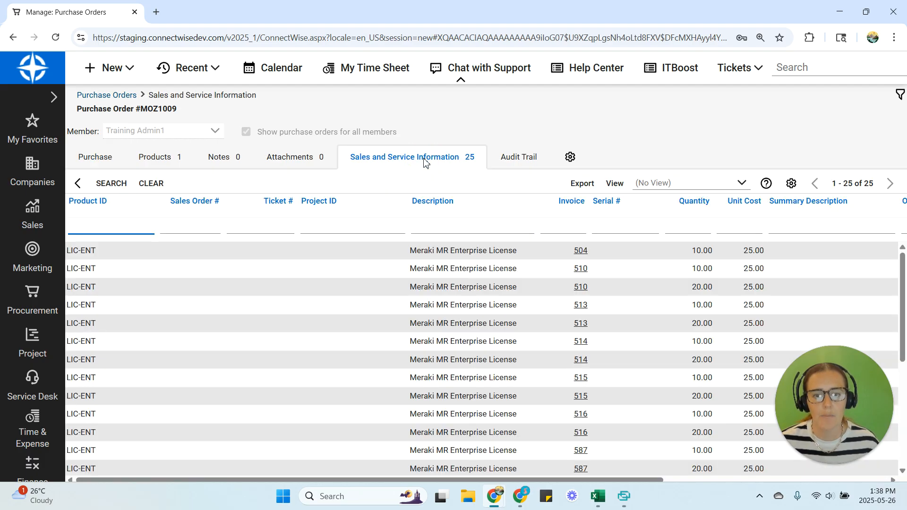
{"action": "scroll", "coordinate": [369, 409], "scroll_direction": "down", "scroll_amount": 5}
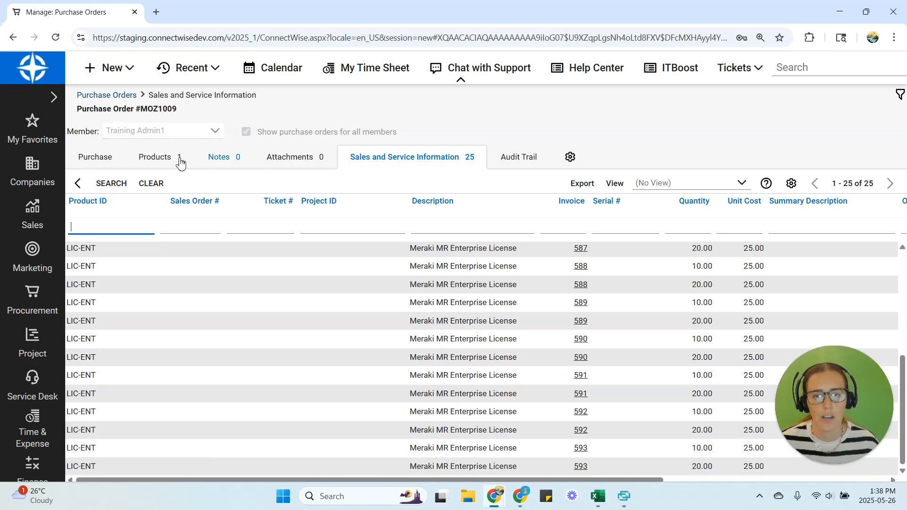
{"action": "left_click", "coordinate": [100, 158]}
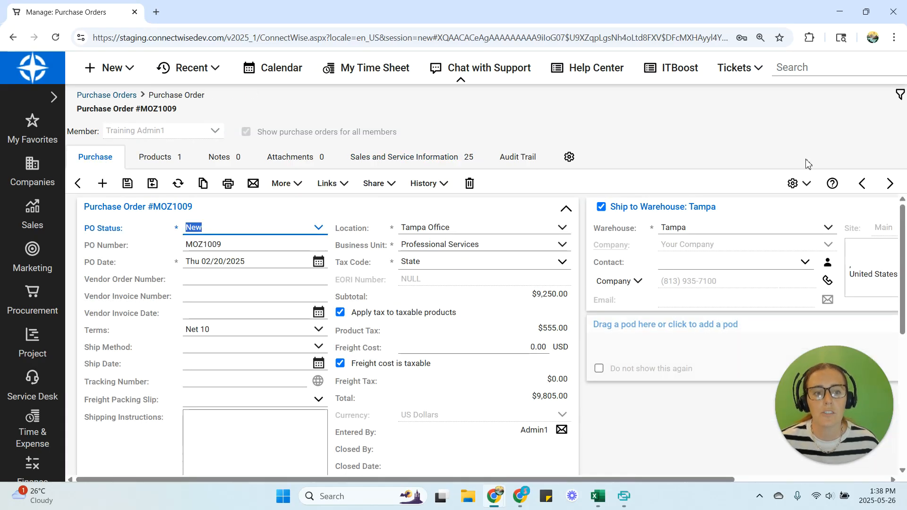
Move on to the purchase order dated 03/24/2025 and review its sales and service information.
{"action": "left_click", "coordinate": [890, 188]}
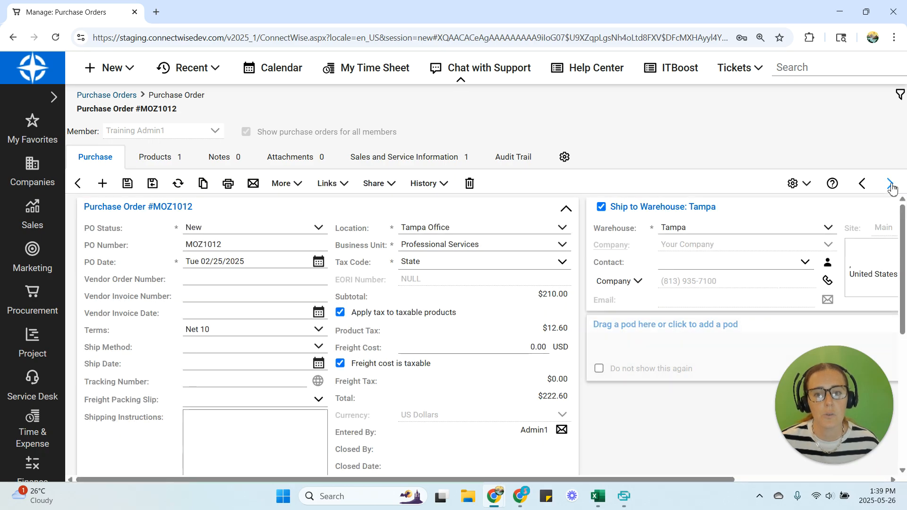
{"action": "left_click", "coordinate": [891, 187]}
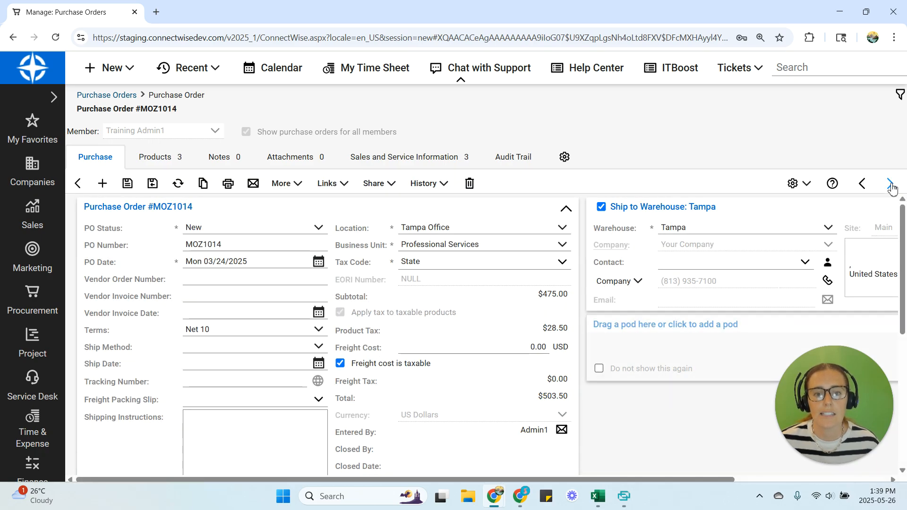
{"action": "left_click", "coordinate": [425, 158]}
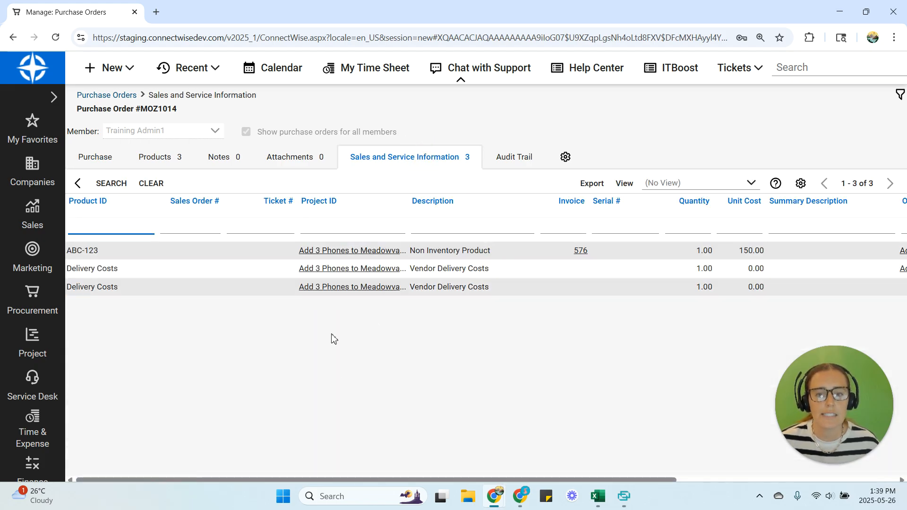
{"action": "left_click", "coordinate": [96, 163]}
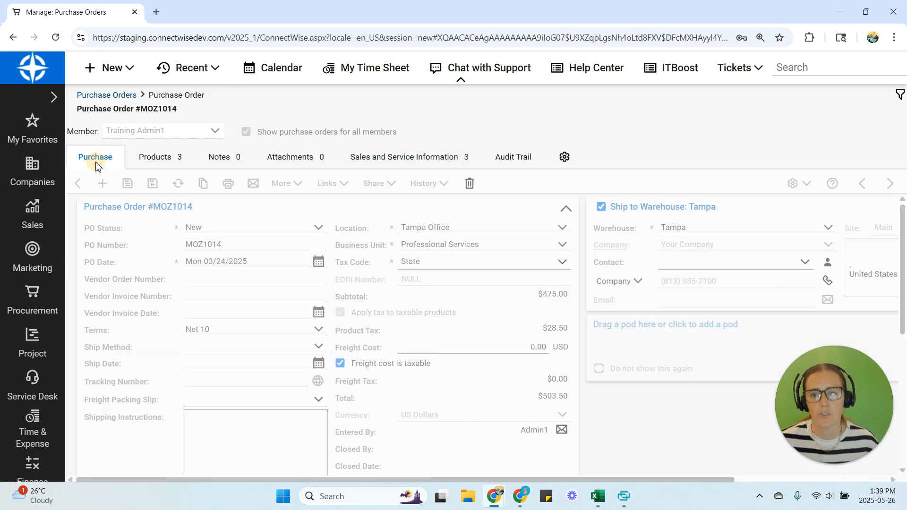
Highlight the purchase order's number in the heading and review its internal notes and vendor details.
{"action": "mouse_move", "coordinate": [184, 111]}
{"action": "left_mouse_down"}
{"action": "mouse_move", "coordinate": [163, 110]}
{"action": "mouse_move", "coordinate": [180, 114]}
{"action": "left_mouse_up"}
{"action": "left_click", "coordinate": [170, 111]}
{"action": "double_click", "coordinate": [176, 111]}
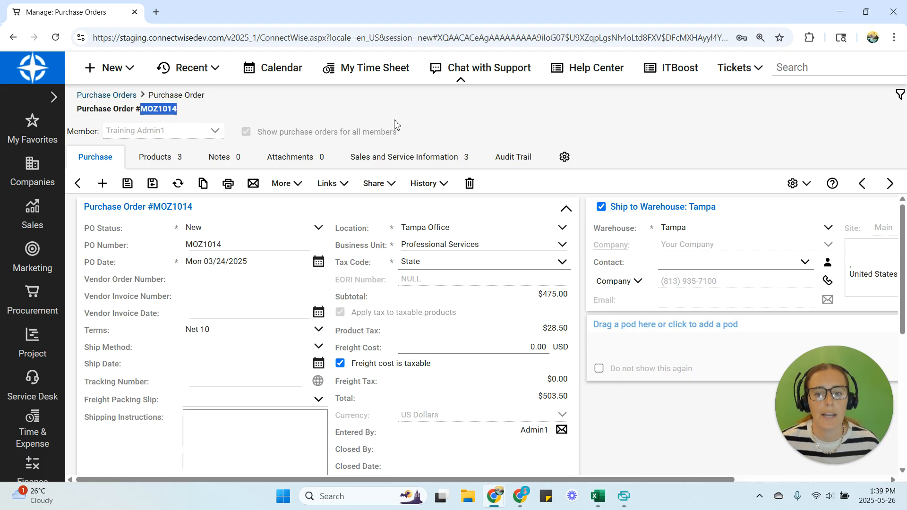
{"action": "scroll", "coordinate": [446, 322], "scroll_direction": "down", "scroll_amount": 3}
{"action": "scroll", "coordinate": [446, 322], "scroll_direction": "down", "scroll_amount": 3}
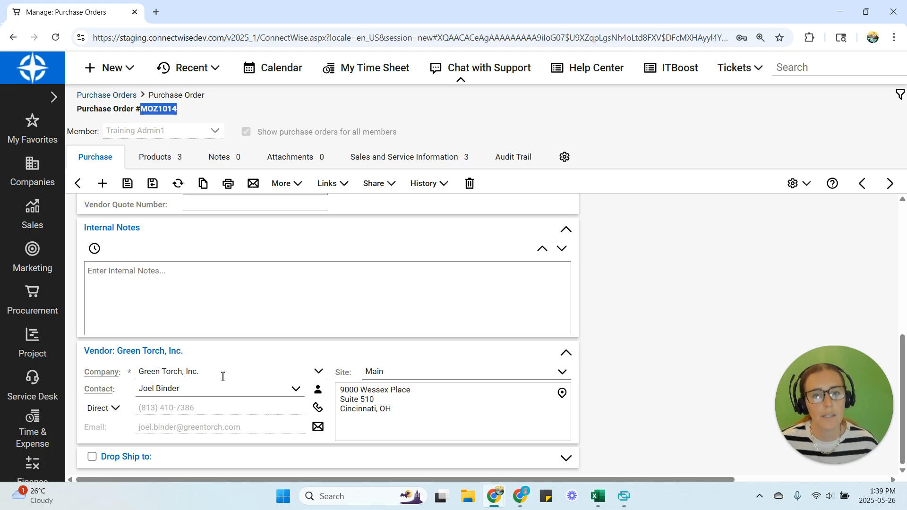
From Purchasing, add the ABC-123 product for project Zoom Rooms - Upgrades to the existing 3/24/25 Green Torch, Inc. purchase order, finding it by PO number.
{"action": "left_click", "coordinate": [46, 300]}
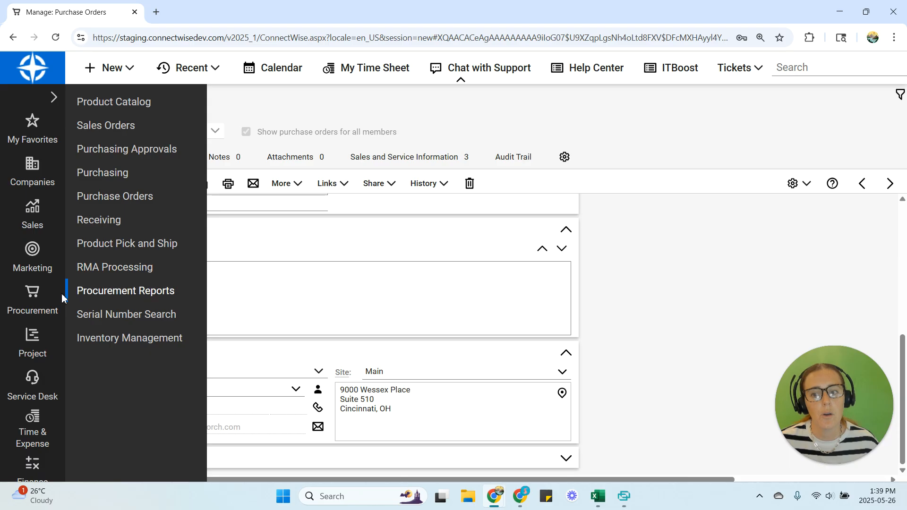
{"action": "left_click", "coordinate": [47, 299]}
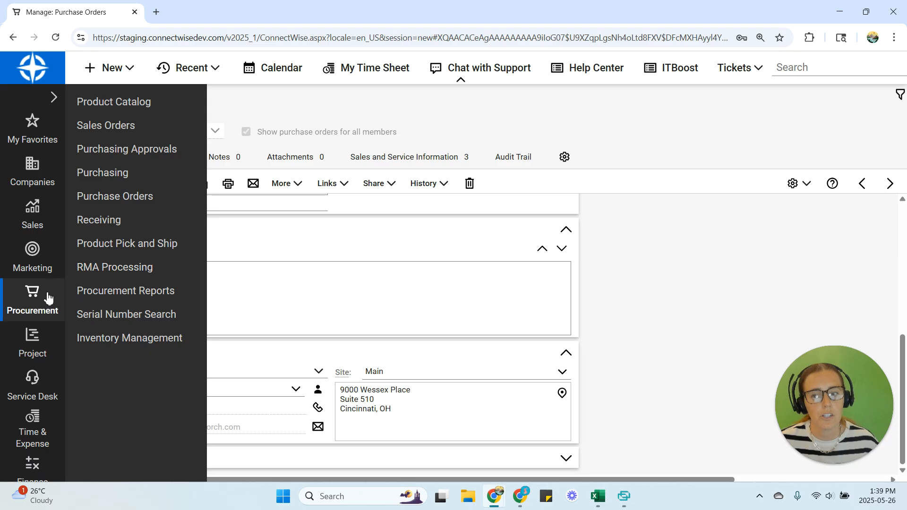
{"action": "left_click", "coordinate": [123, 182]}
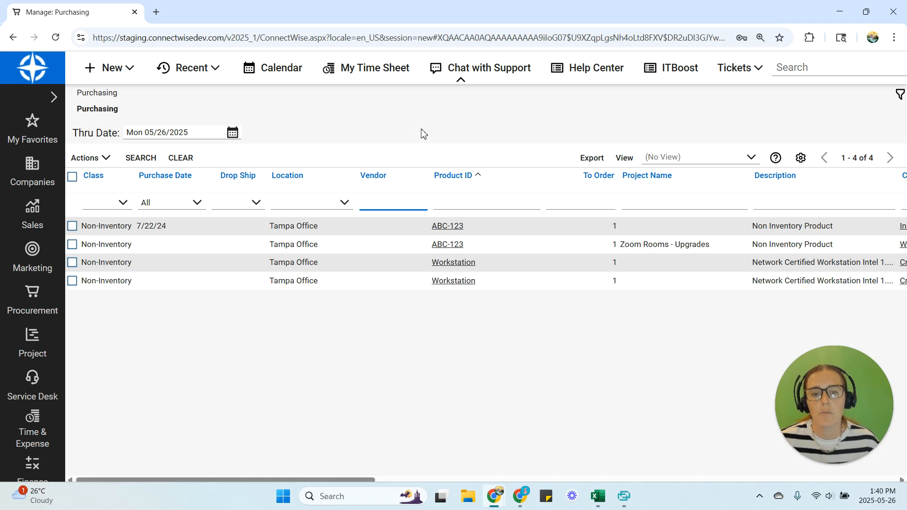
{"action": "left_click", "coordinate": [73, 247]}
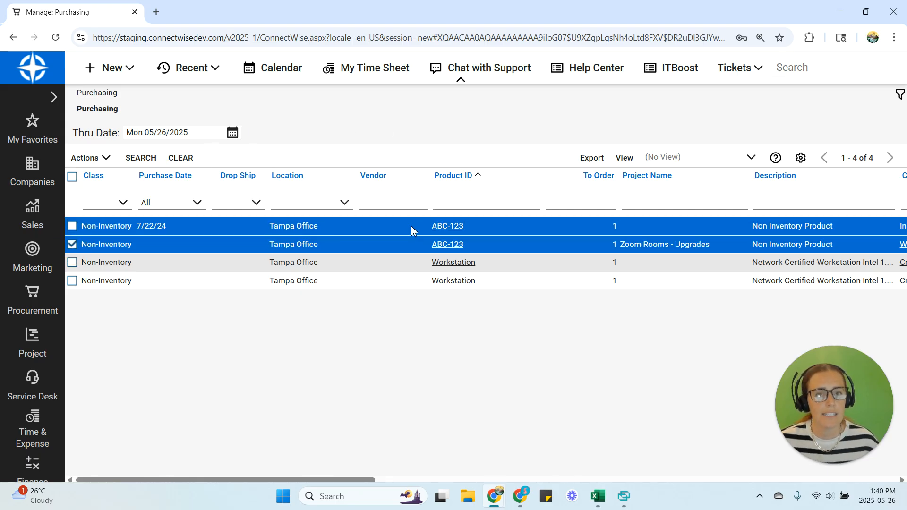
{"action": "left_click", "coordinate": [106, 160]}
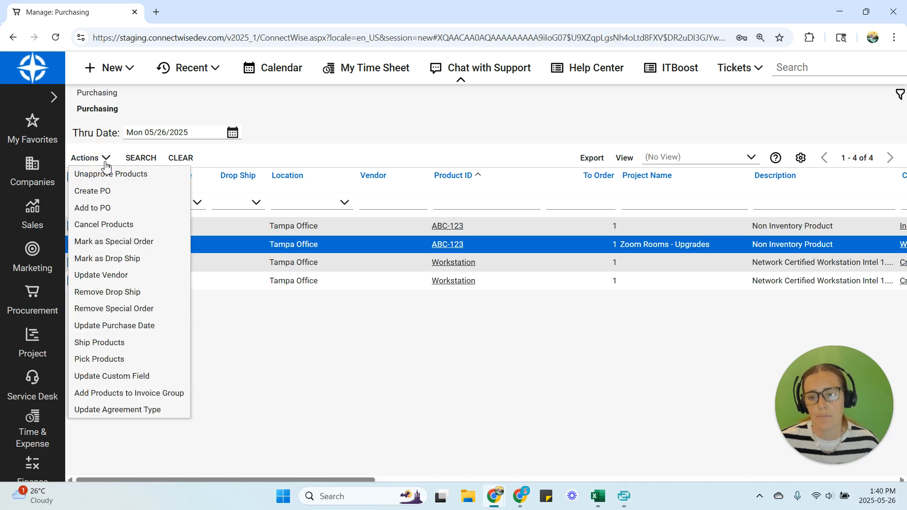
{"action": "left_click", "coordinate": [112, 212]}
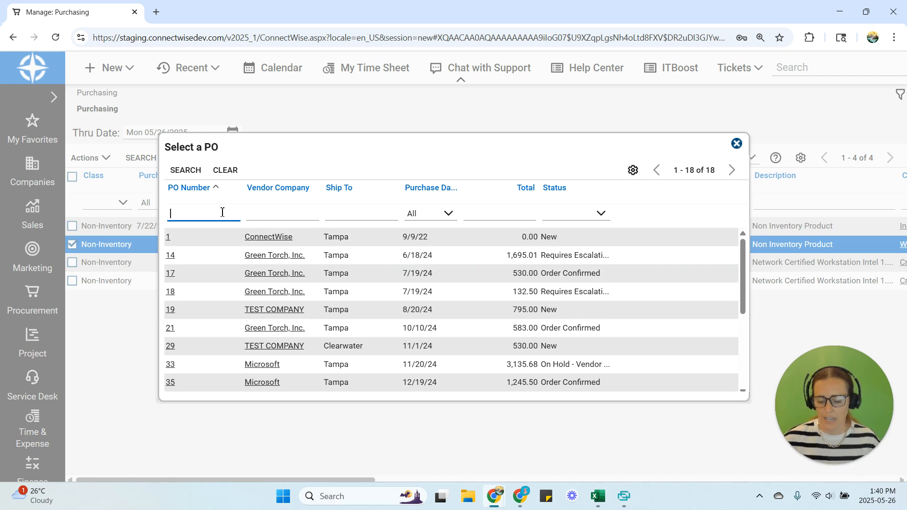
{"action": "type", "text": "MOZ1014"}
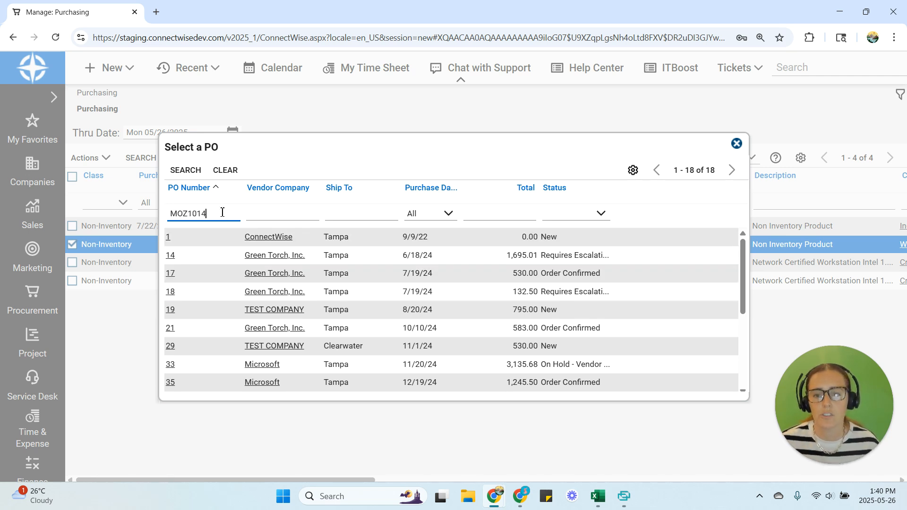
{"action": "key", "text": "Return"}
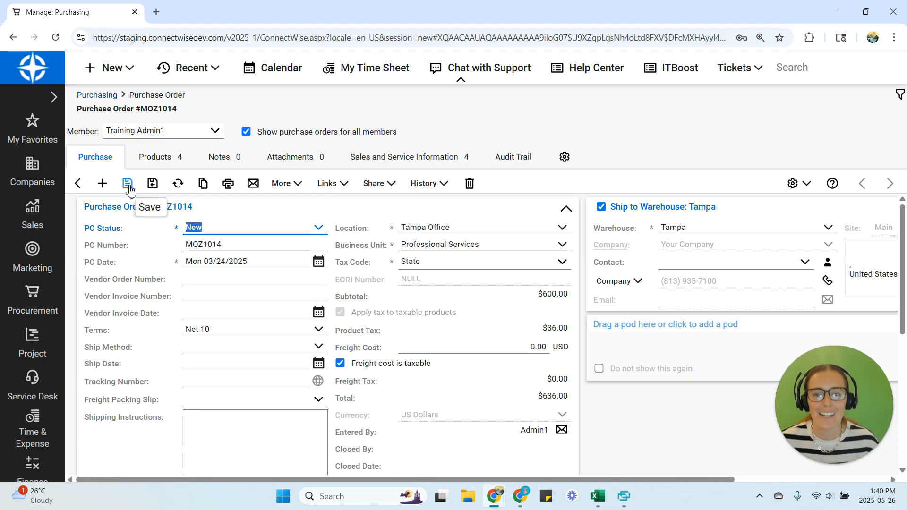
Check the product lines on the purchase order and return to the list of products awaiting purchase.
{"action": "left_click", "coordinate": [170, 160]}
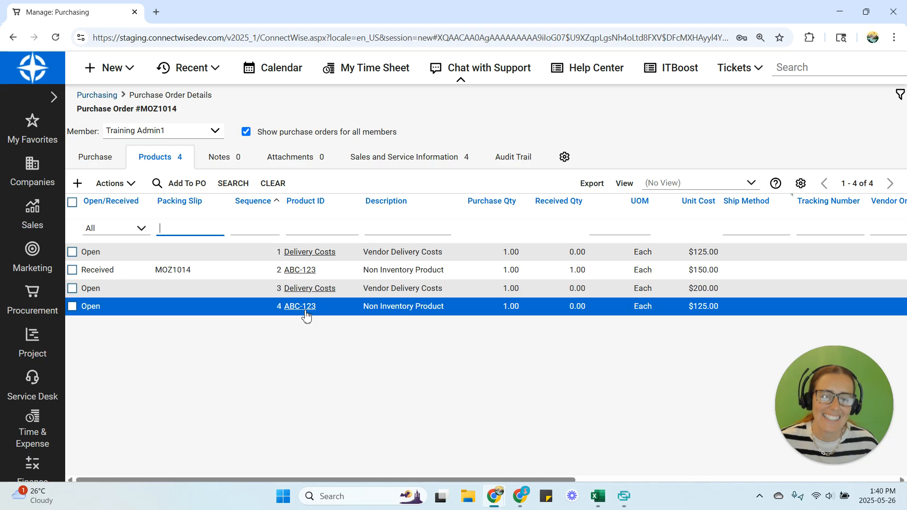
{"action": "left_click", "coordinate": [95, 95]}
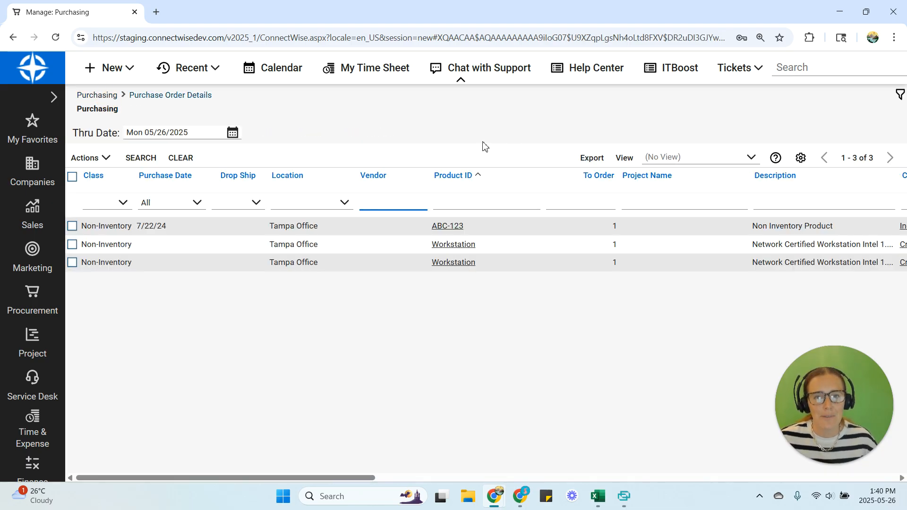
{"action": "left_click", "coordinate": [33, 303]}
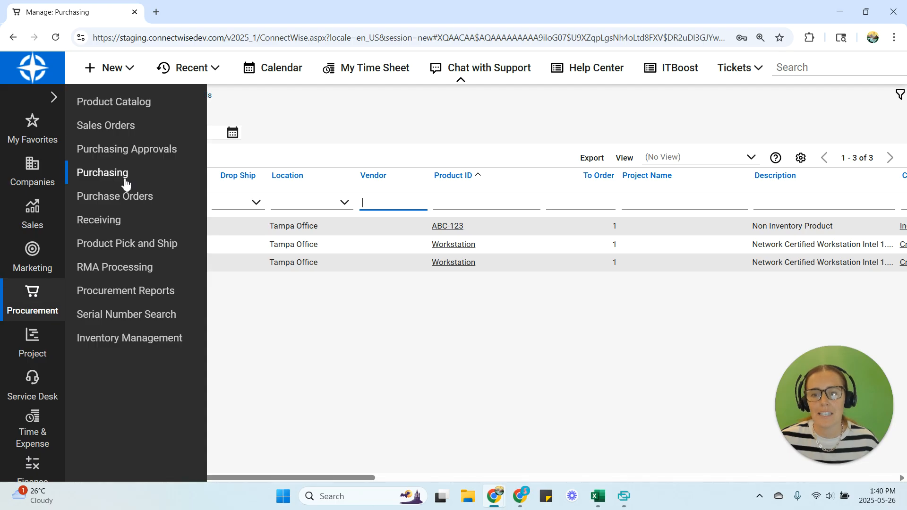
Add the ABC-123 product with purchase date 7/22/24 to the 3/24/25 Green Torch, Inc. purchase order and save the order.
{"action": "left_click", "coordinate": [71, 227]}
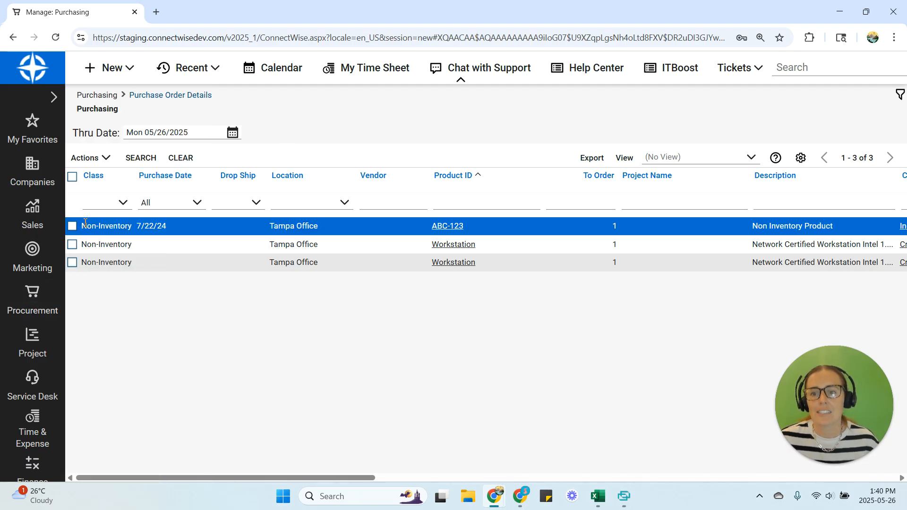
{"action": "left_click", "coordinate": [94, 160]}
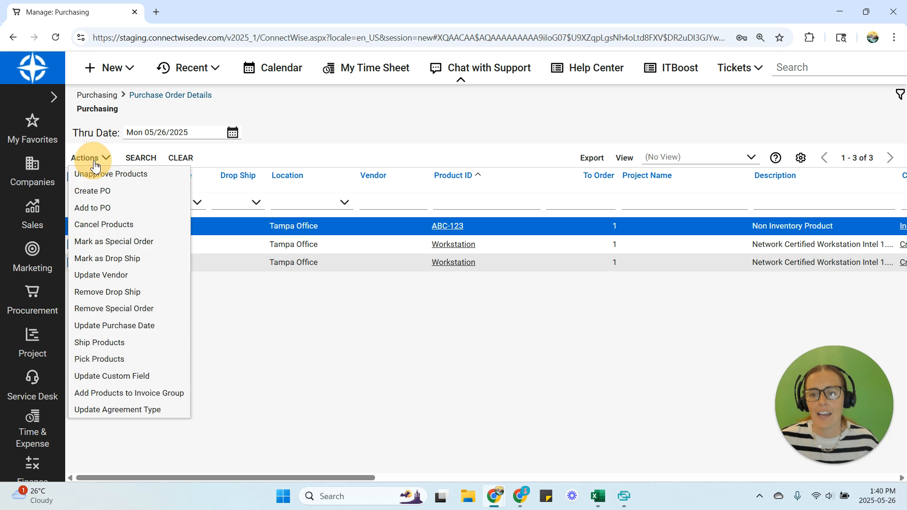
{"action": "left_click", "coordinate": [108, 213]}
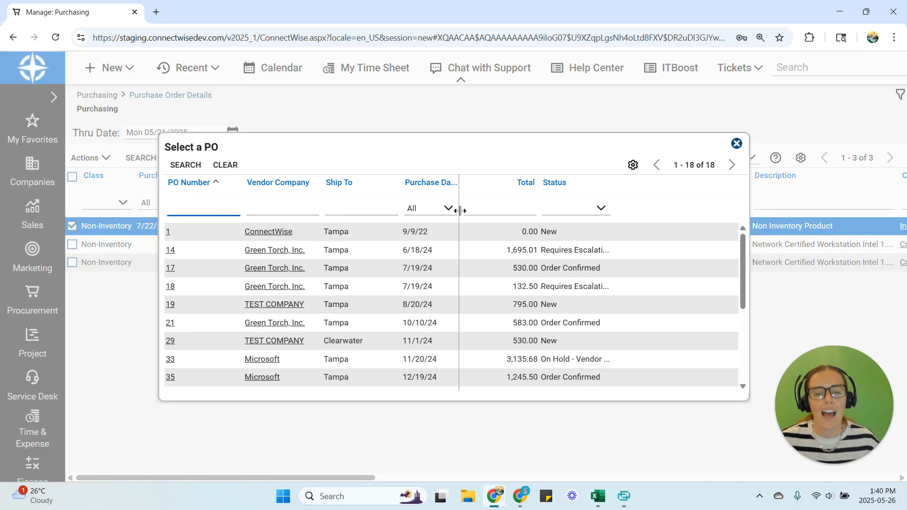
{"action": "left_click", "coordinate": [327, 289]}
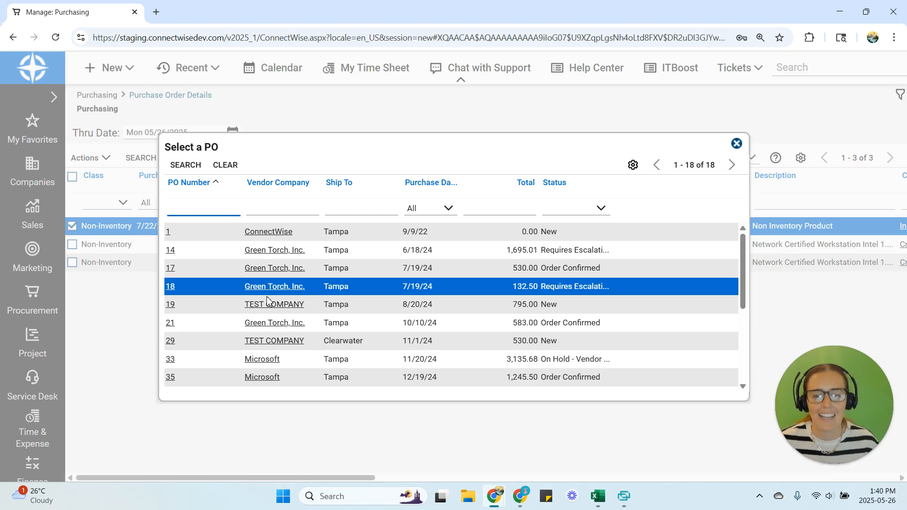
{"action": "left_click", "coordinate": [281, 303]}
{"action": "scroll", "coordinate": [248, 312], "scroll_direction": "down", "scroll_amount": 3}
{"action": "scroll", "coordinate": [248, 312], "scroll_direction": "down", "scroll_amount": 1}
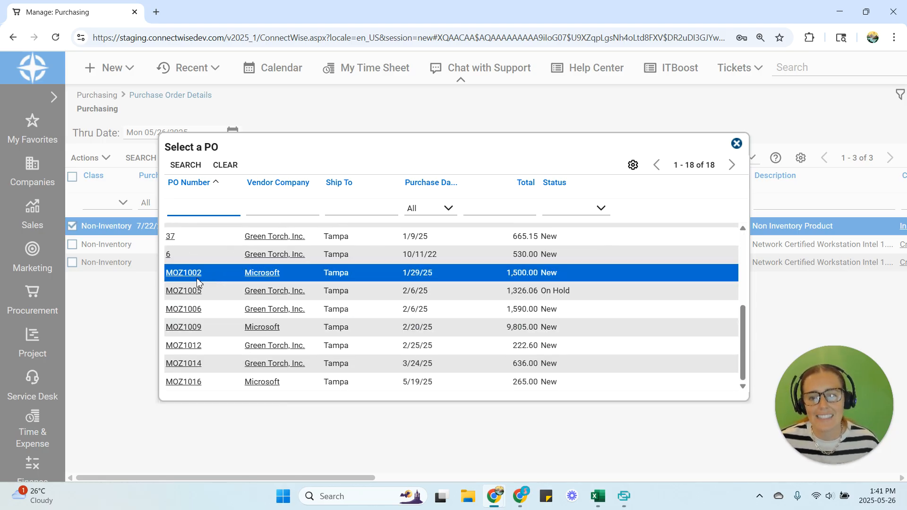
{"action": "left_click", "coordinate": [185, 368]}
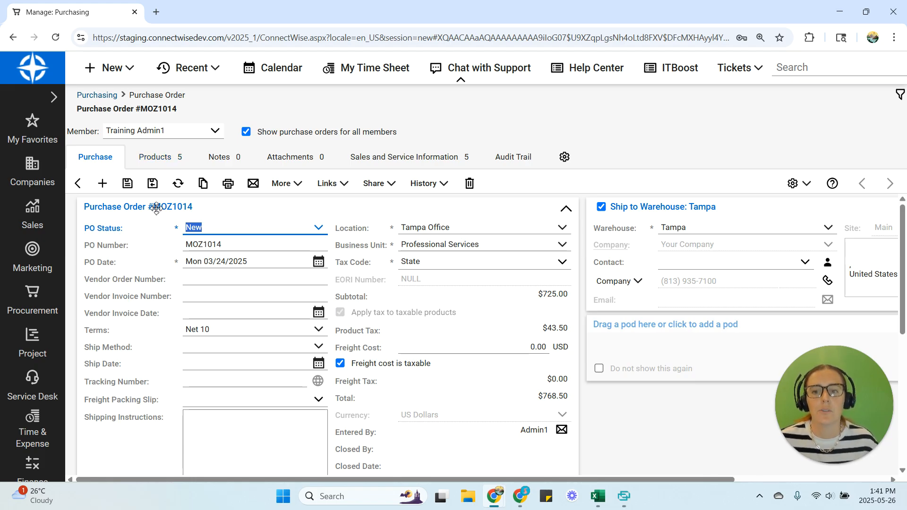
{"action": "left_click", "coordinate": [128, 184]}
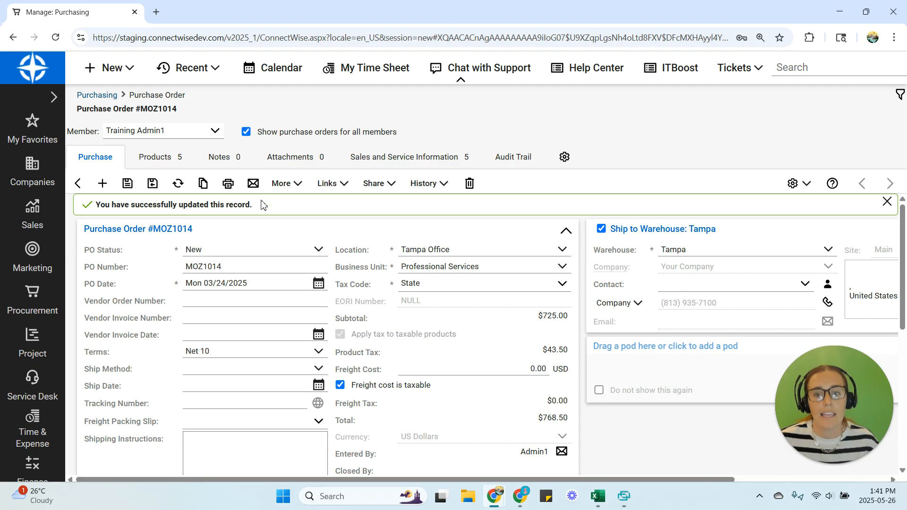
Draft an email of the purchase order to the vendor contact with "UPDATED -" before its summary, and discard it unsent.
{"action": "left_click", "coordinate": [255, 189]}
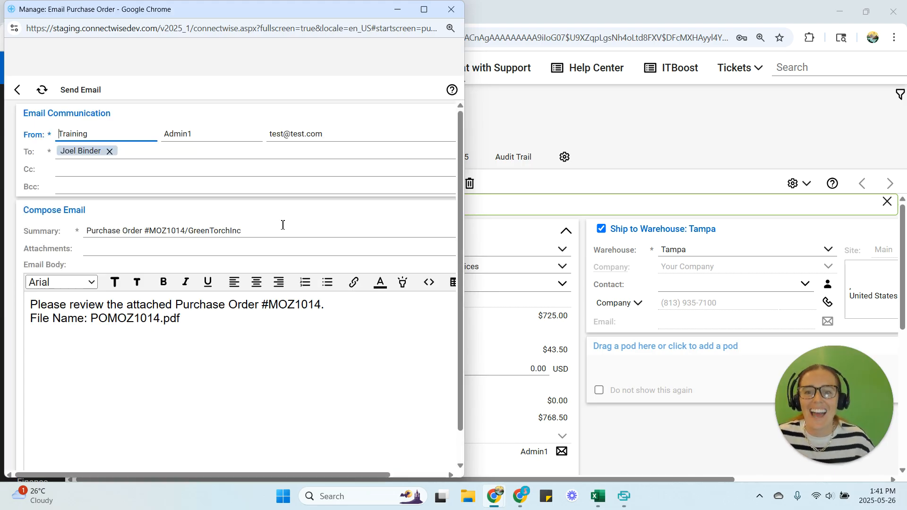
{"action": "left_click", "coordinate": [158, 230]}
{"action": "type", "text": "UPDATE"}
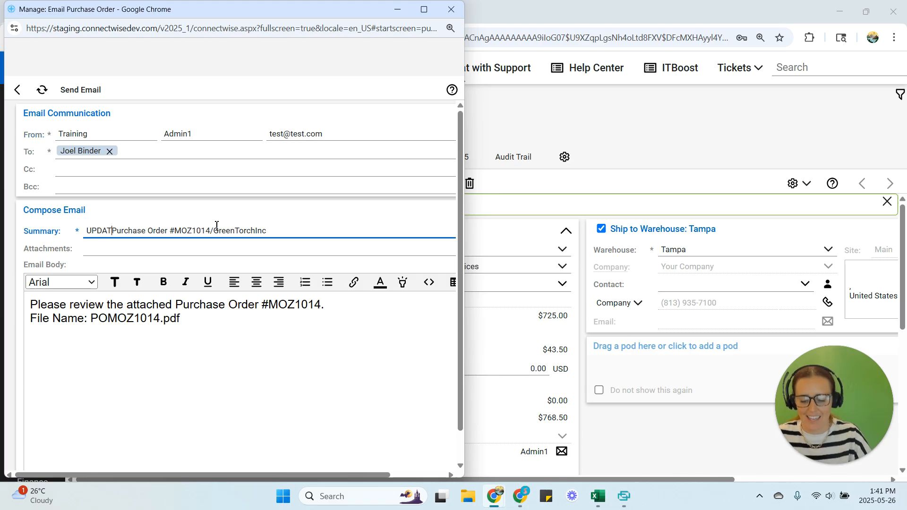
{"action": "type", "text": "D -"}
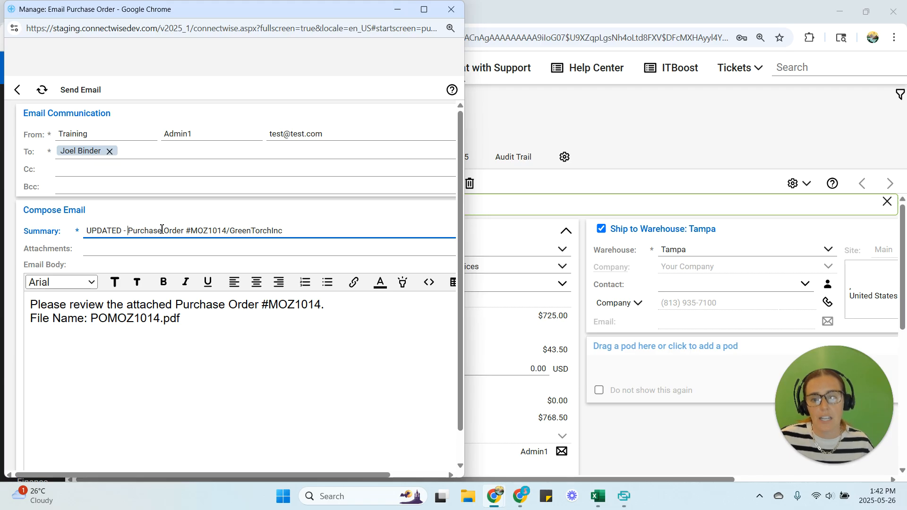
{"action": "left_click", "coordinate": [453, 10]}
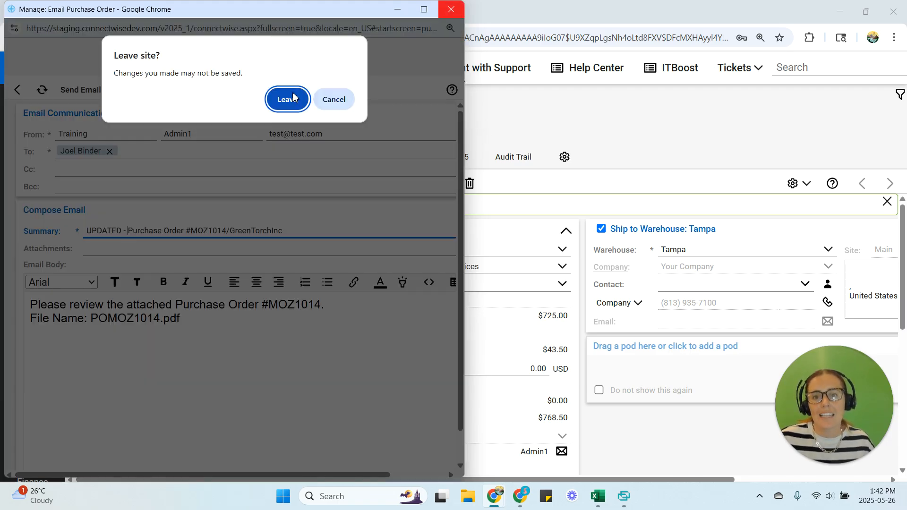
{"action": "left_click", "coordinate": [288, 98]}
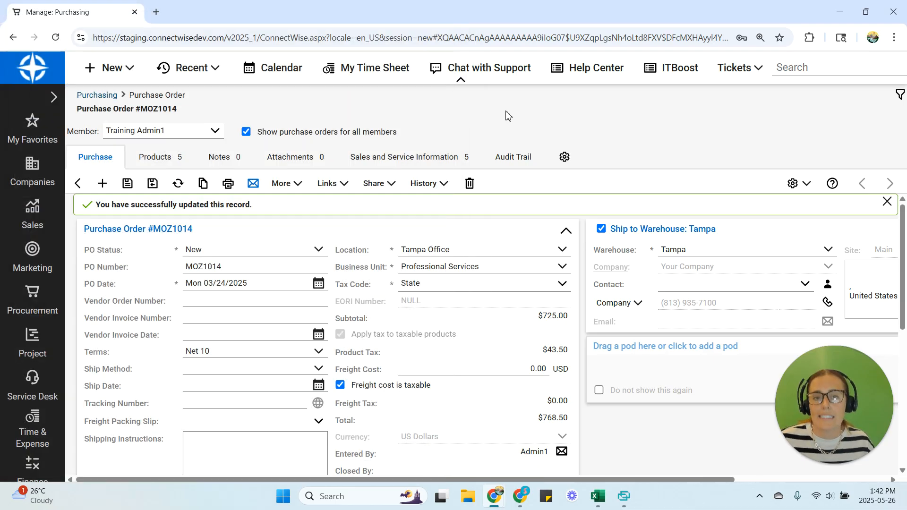